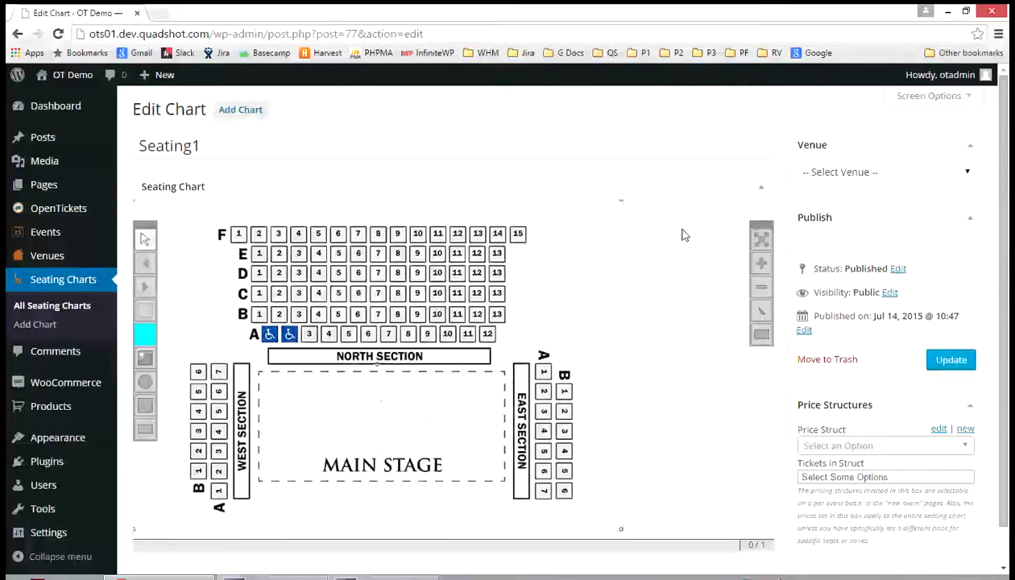
Expand the seating chart editor to full screen and draw a square zone over seat 1 of row F
click(761, 239)
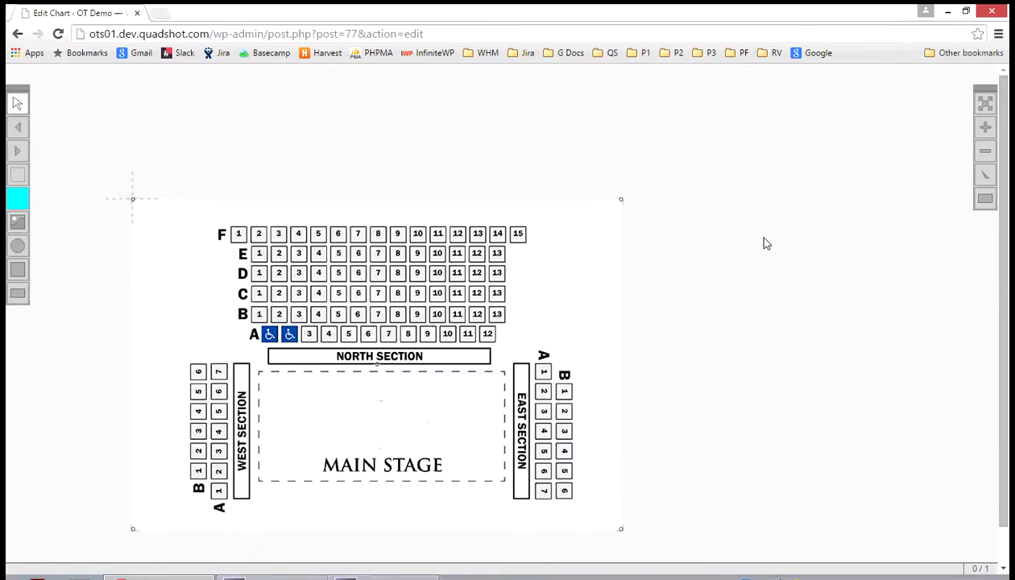
key(ctrl+plus)
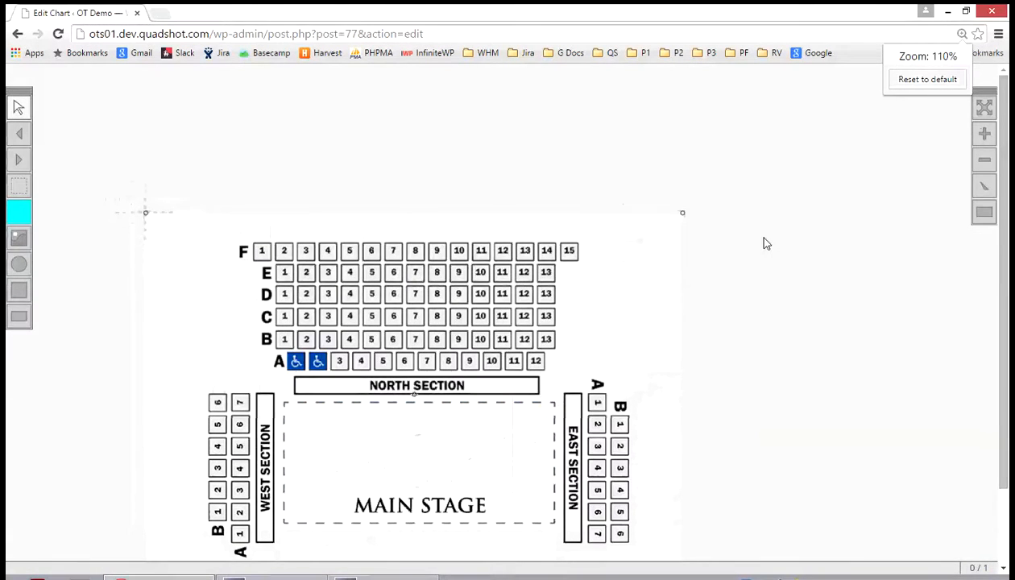
key(ctrl+plus)
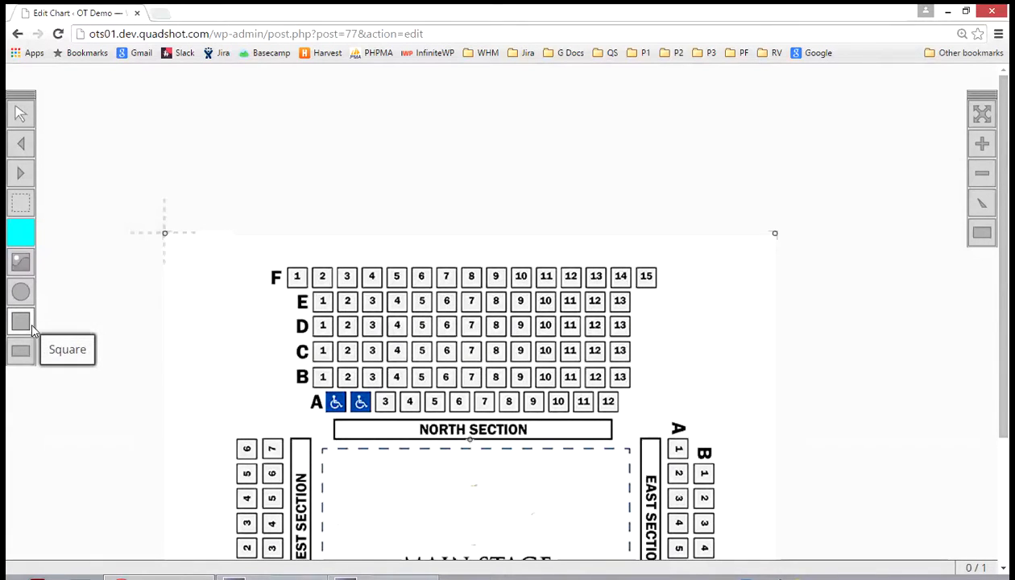
click(27, 327)
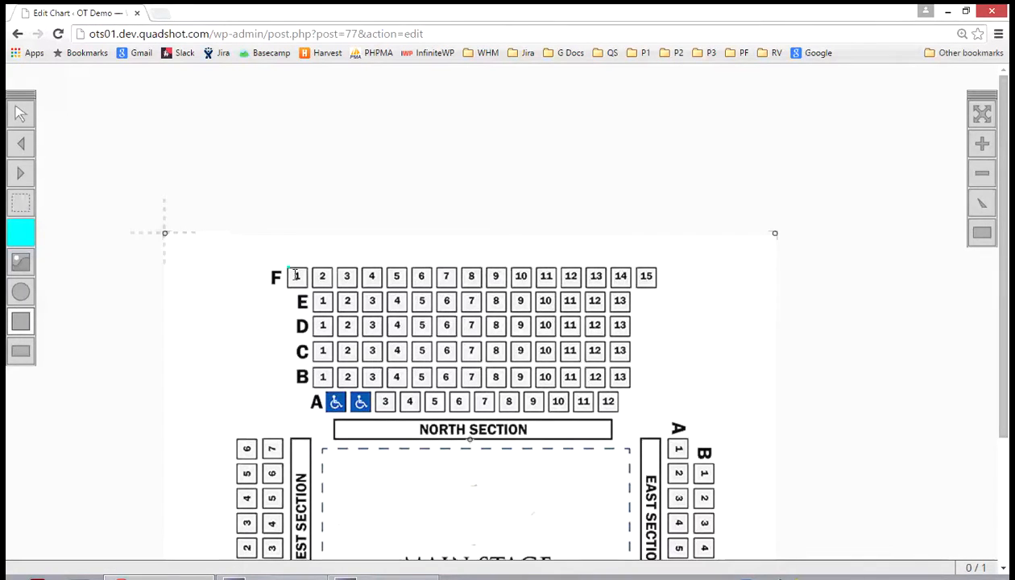
click(293, 276)
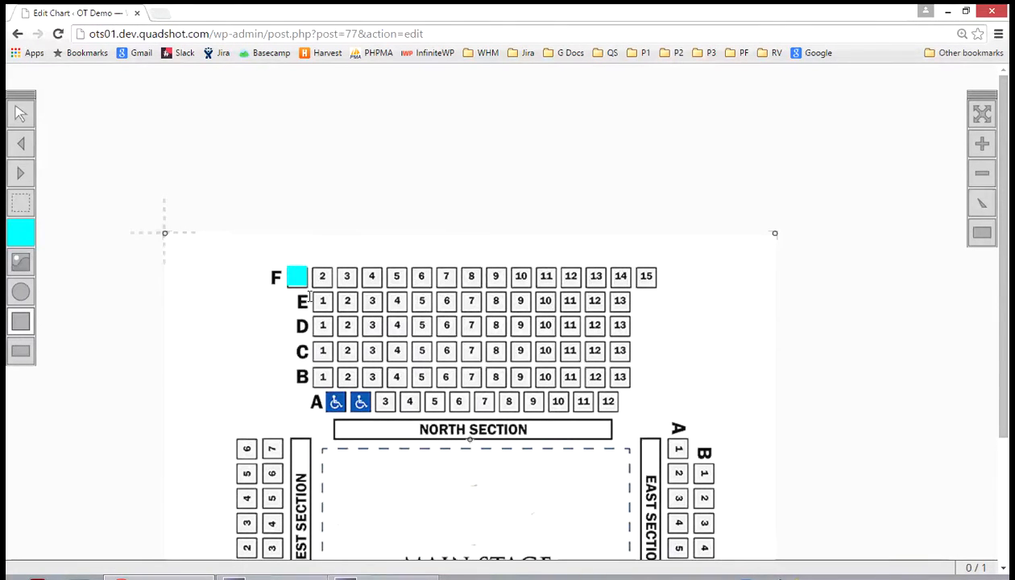
drag(309, 297, 307, 295)
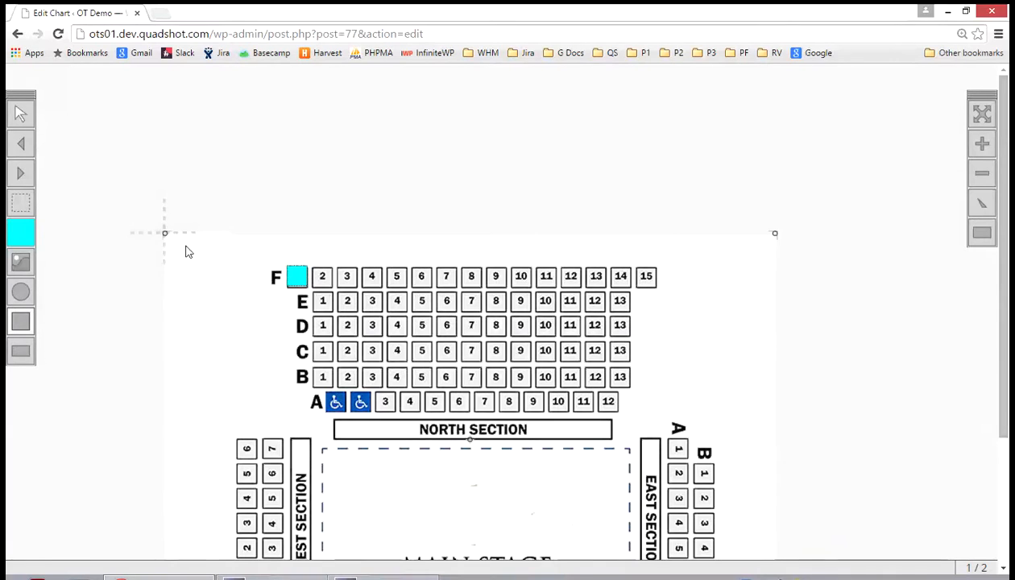
Show the advanced settings of the row F seat 1 square and set its capacity to 1
click(20, 113)
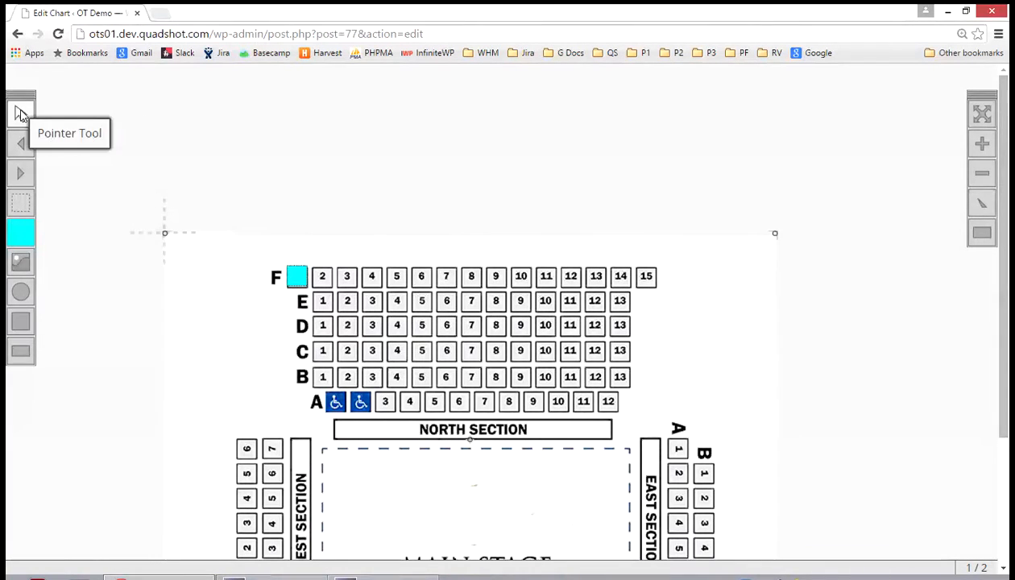
click(296, 275)
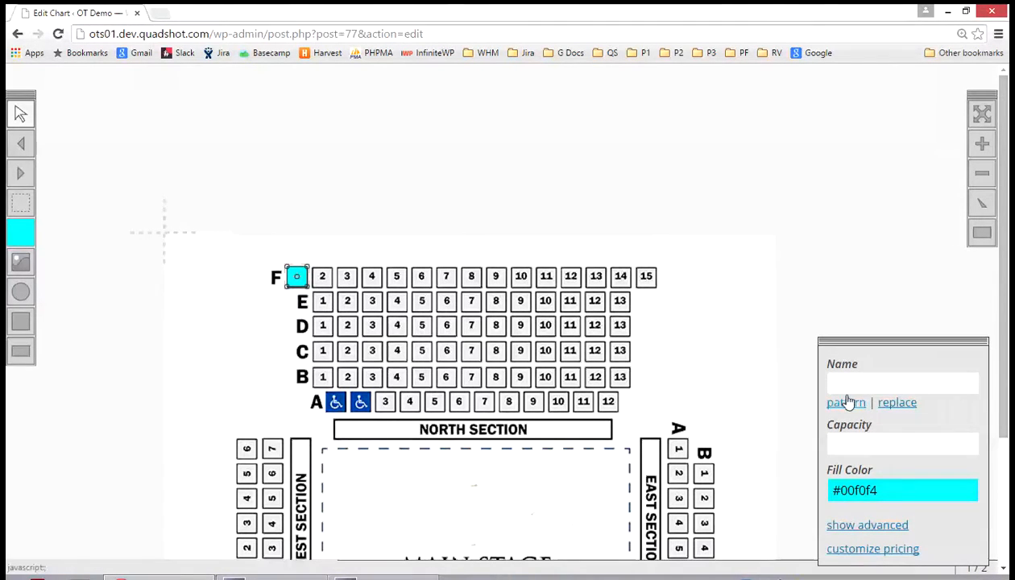
click(864, 528)
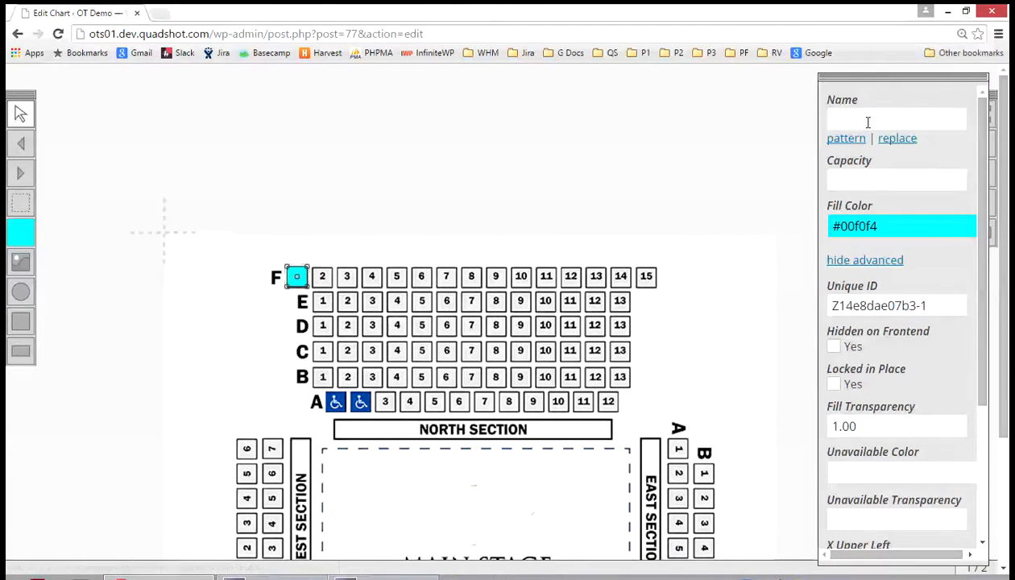
click(847, 175)
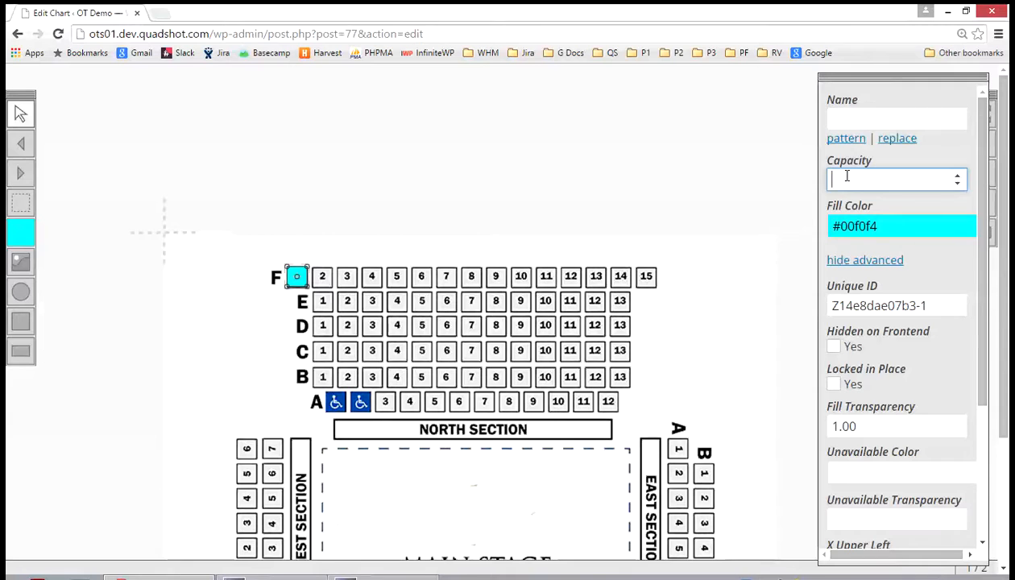
text(1)
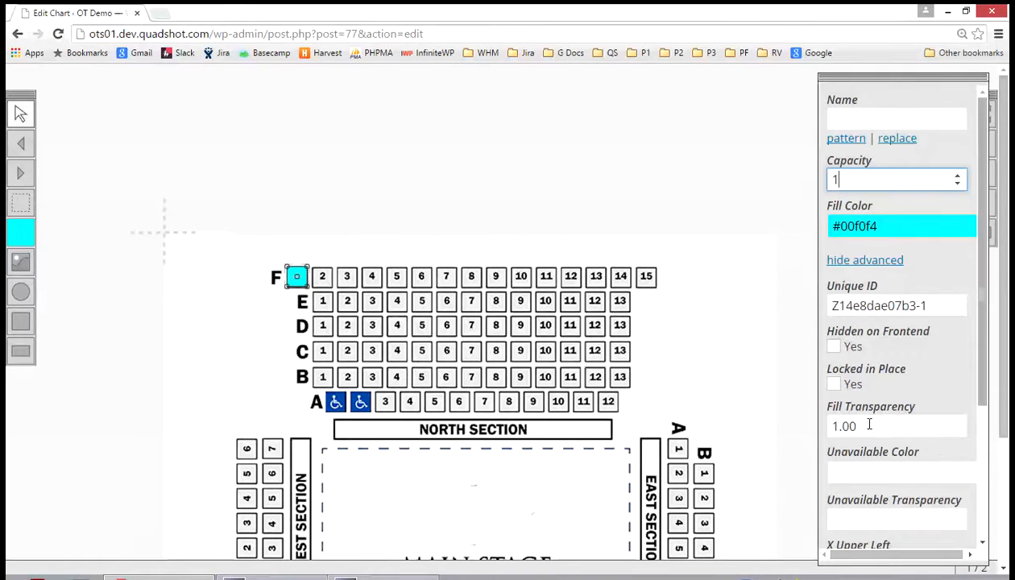
Set the fill transparency of the row F seat 1 square to .5 and deselect it
drag(871, 431, 804, 431)
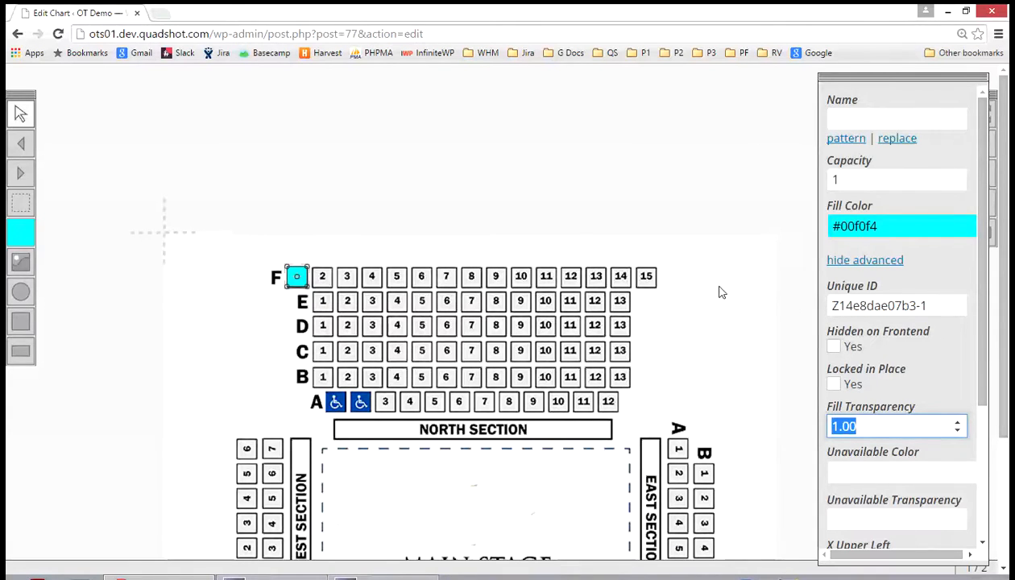
key(BackSpace)
text(.5)
key(Tab)
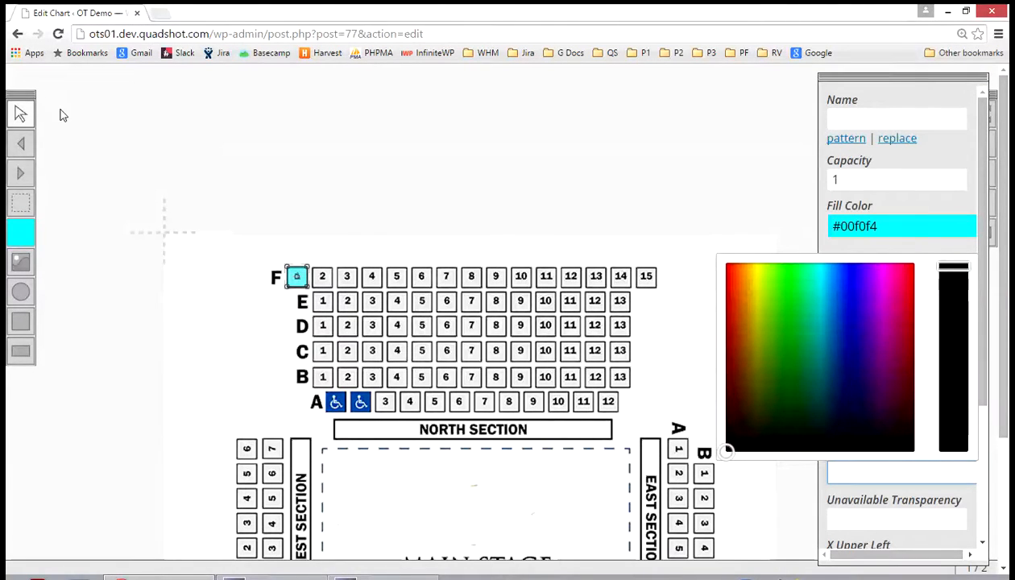
click(21, 115)
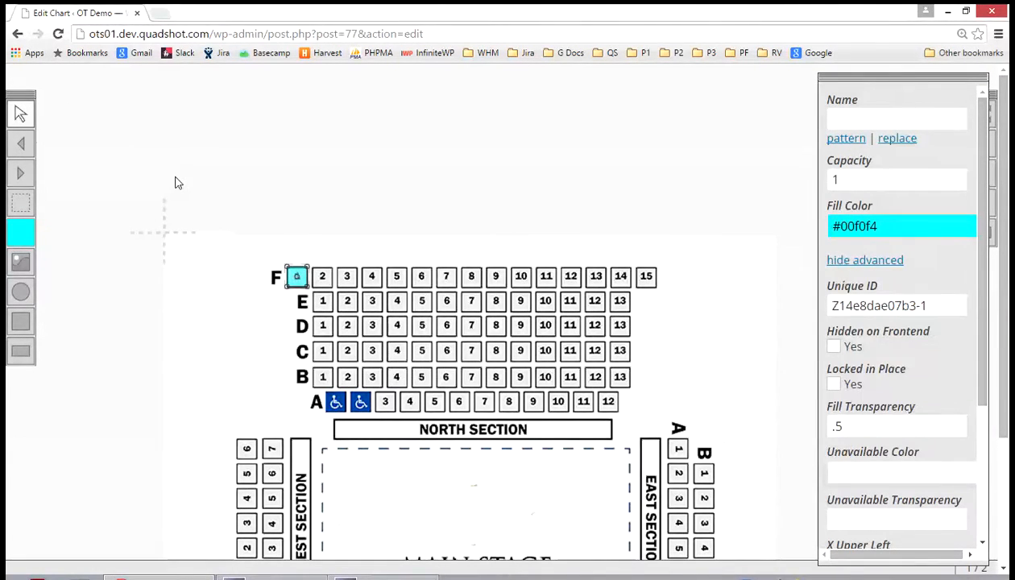
click(237, 356)
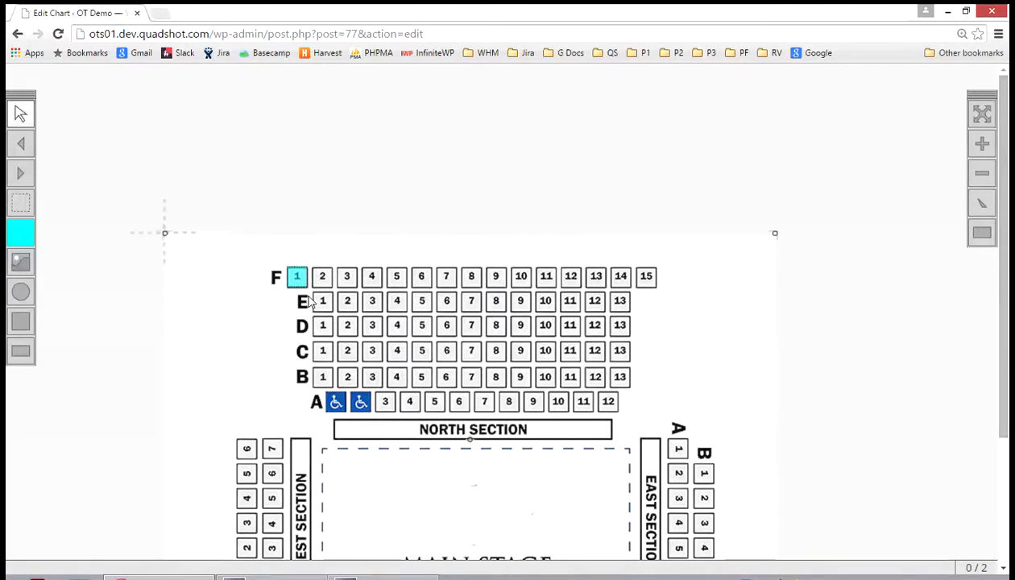
Copy the row F seat 1 square and align the pasted copy over seat 2
click(16, 113)
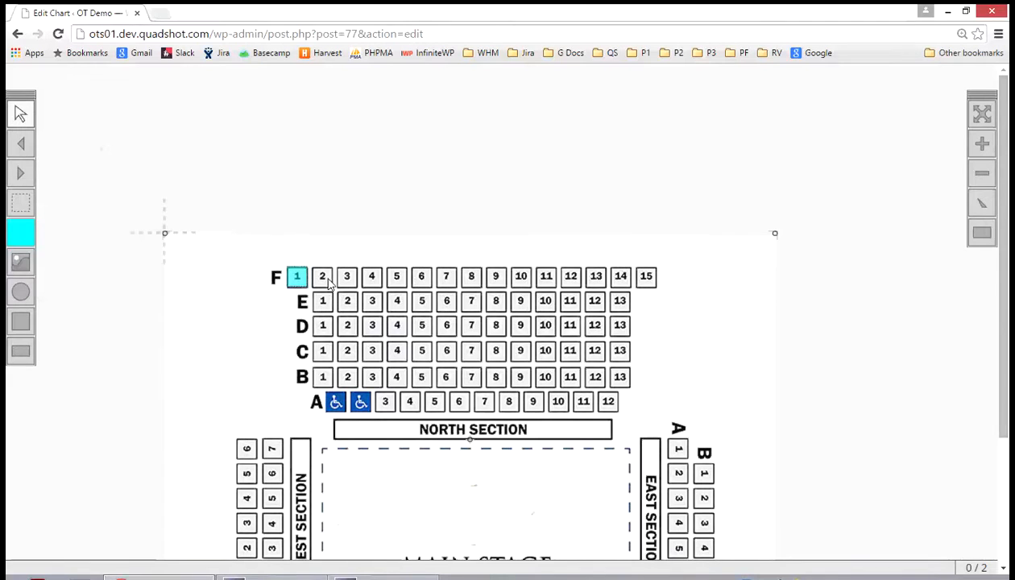
click(297, 277)
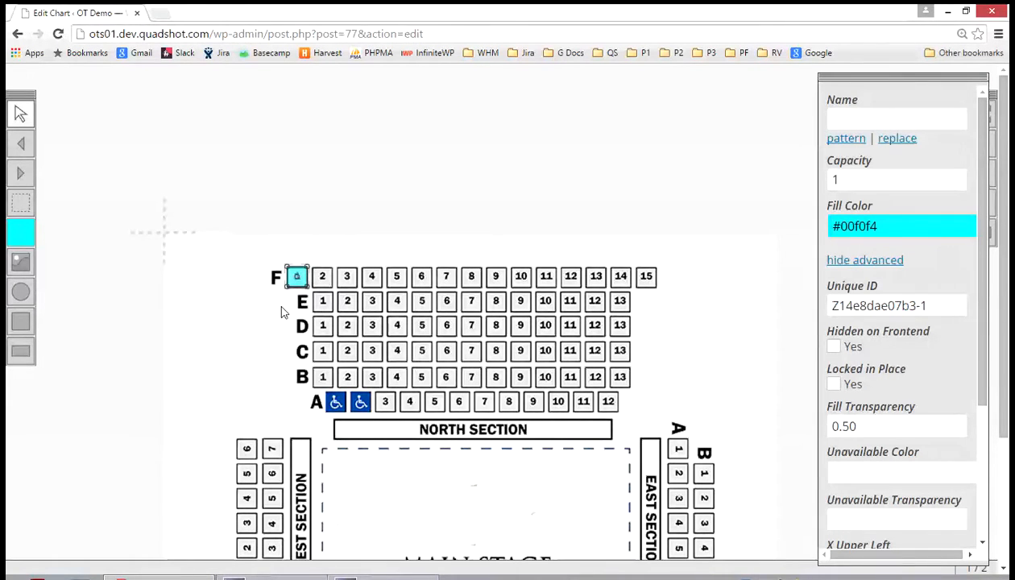
click(281, 307)
key(ctrl+v)
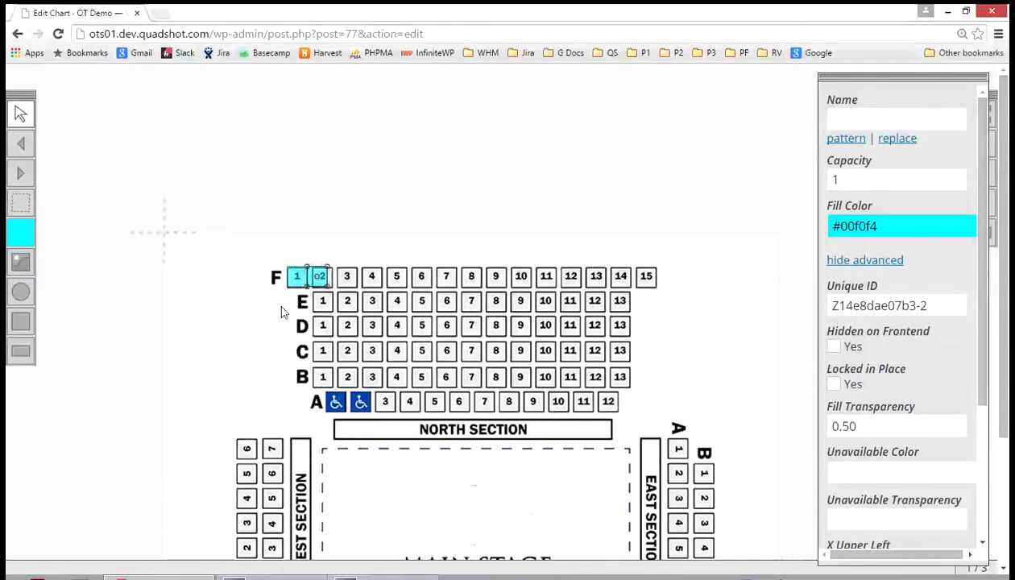
key(Right)
key(Right)
key(Right)
key(Right)
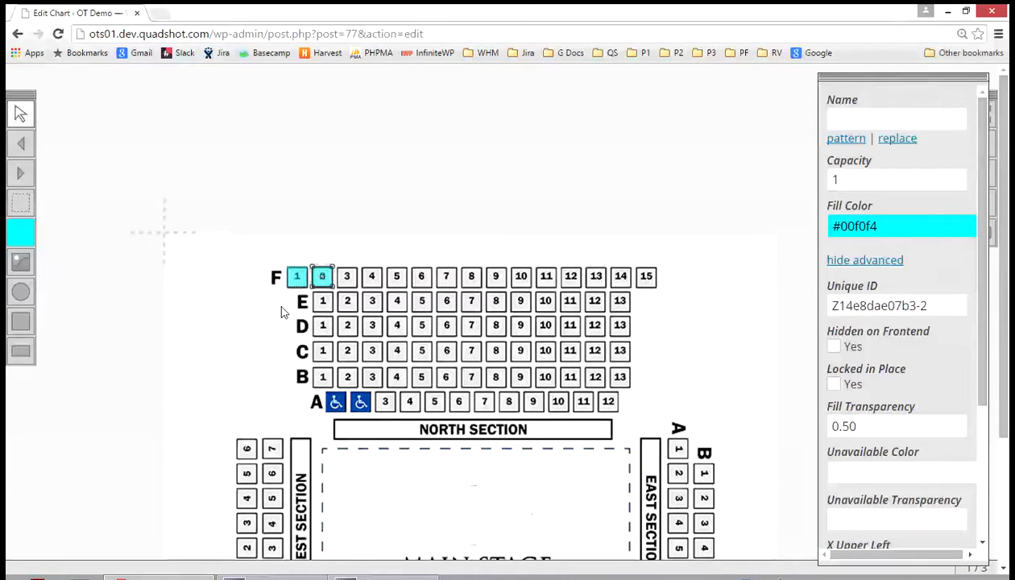
Paste another copy of the seat square and align it over seat 3 of row F
click(281, 307)
key(ctrl+v)
key(Right)
key(Right)
key(Right)
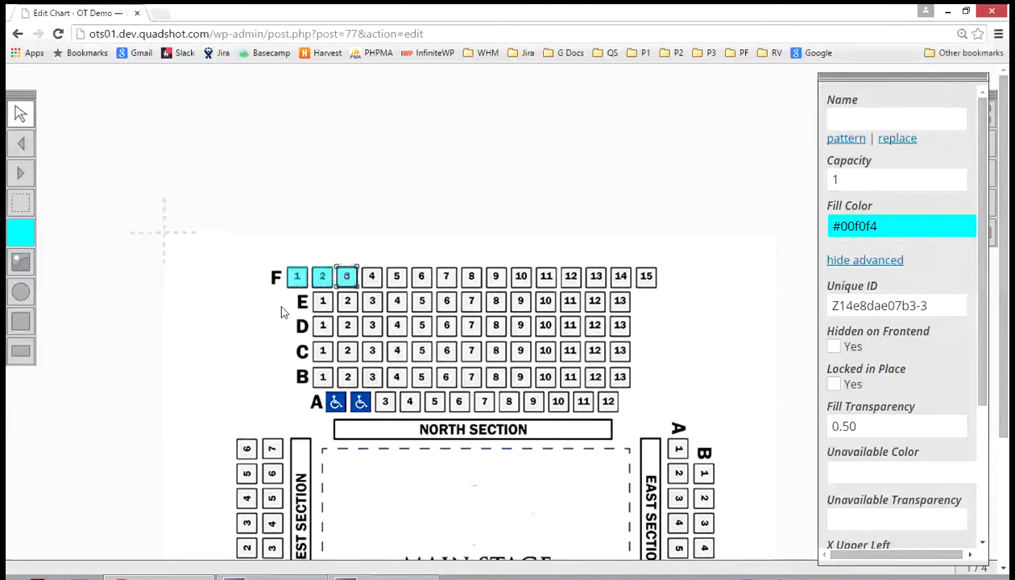
Paste another copy of the seat square and align it over seat 4 of row F
click(281, 312)
key(ctrl+v)
key(Right)
key(Right)
key(Right)
key(Right)
key(Right)
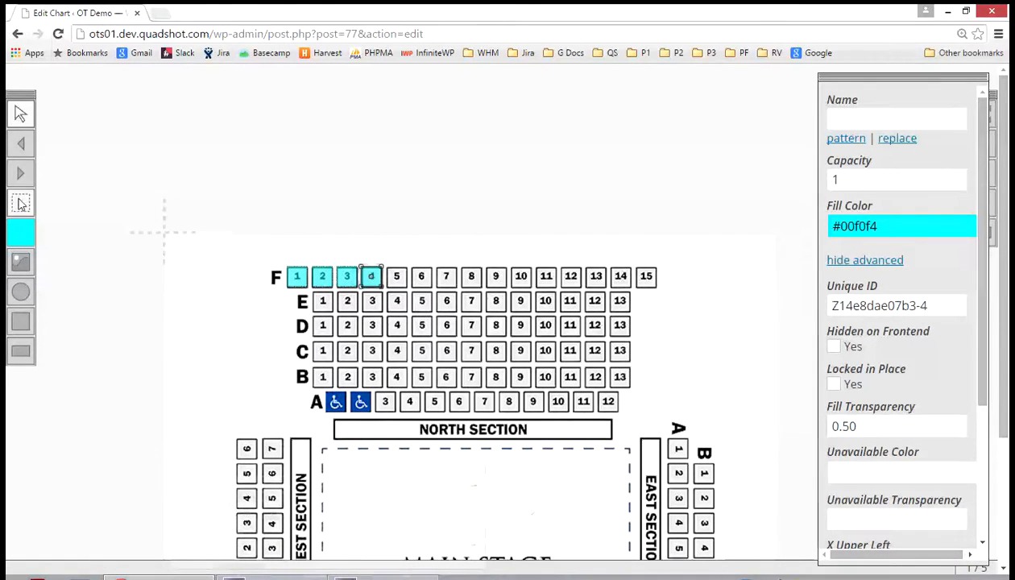
Marquee-select the squares on row F seats 1 to 4, copy them and align the copies over seats 5 to 8
click(20, 203)
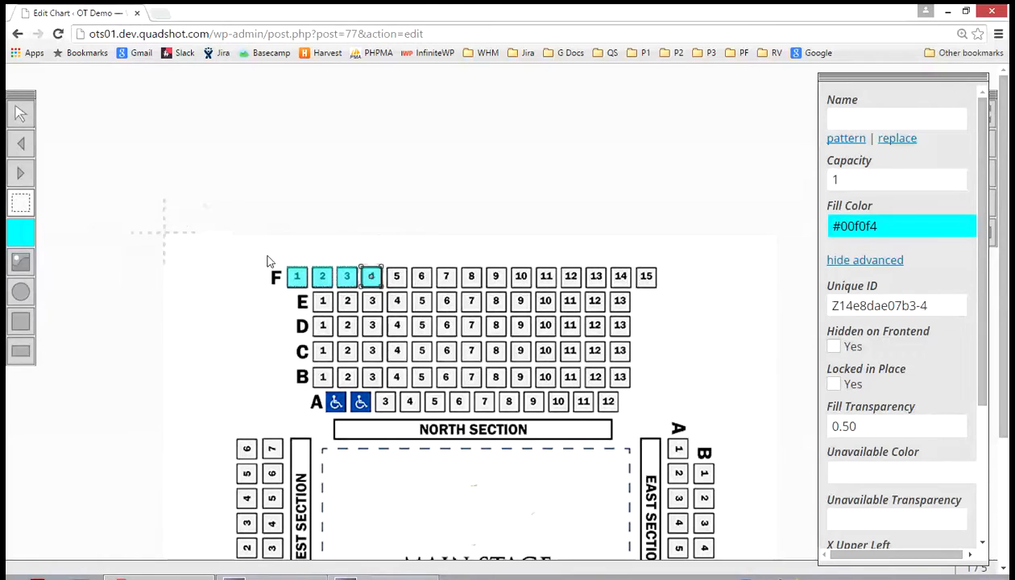
drag(269, 262, 396, 302)
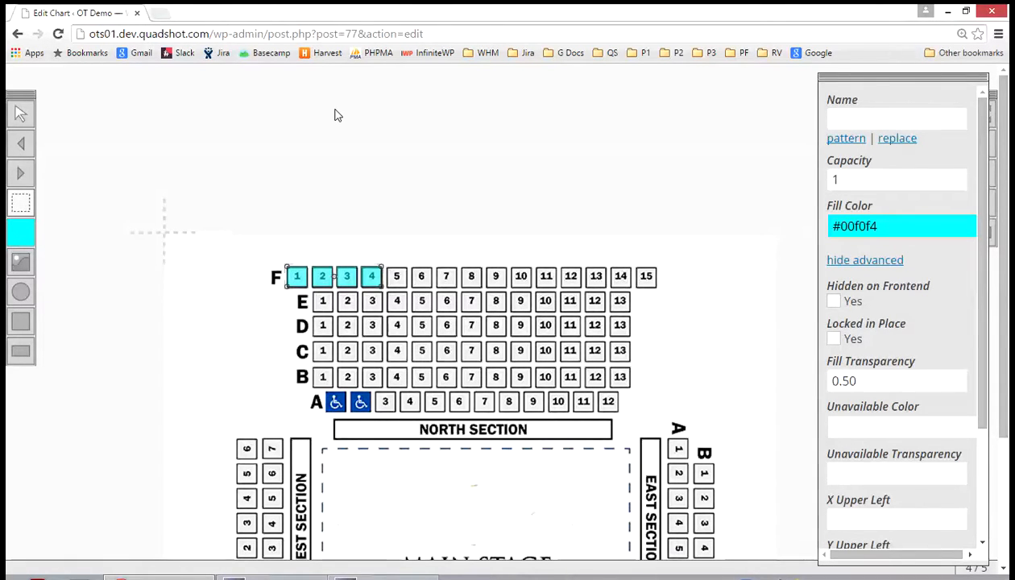
key(ctrl+v)
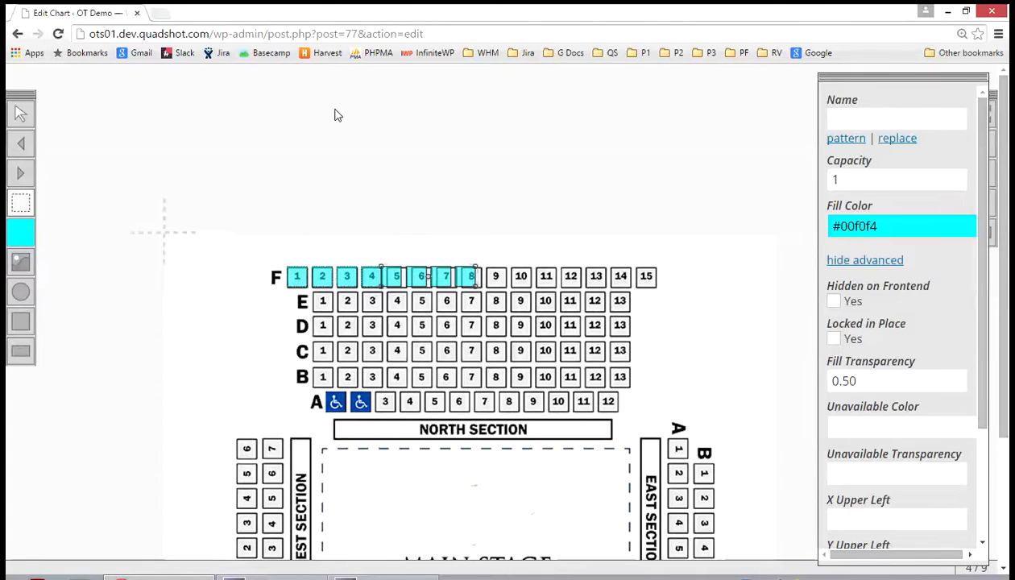
key(Right)
key(Right)
key(Right)
key(Right)
key(Right)
key(Right)
key(Right)
key(Right)
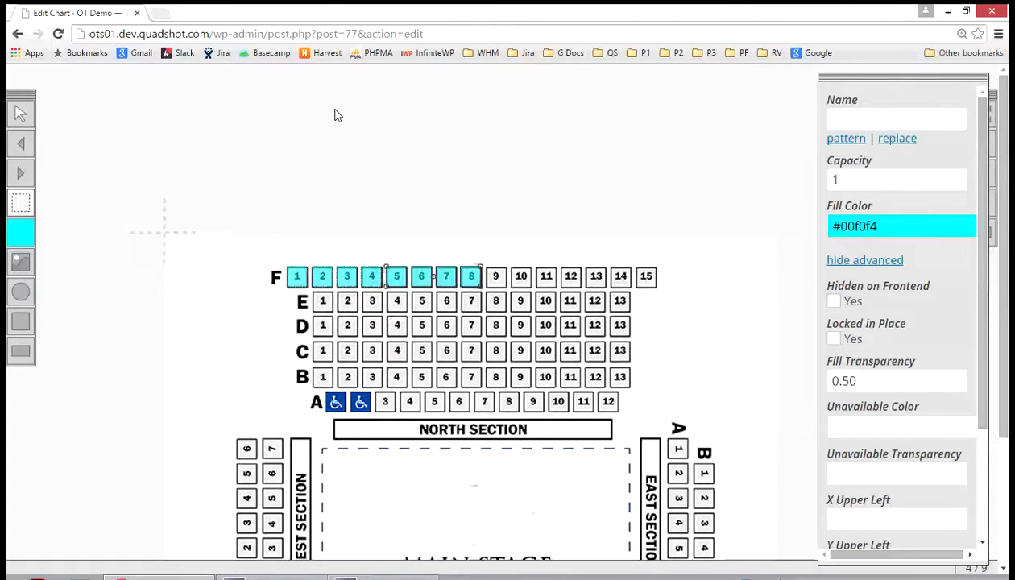
Paste another set of four seat squares and align it over seats 9 to 12 of row F
click(337, 115)
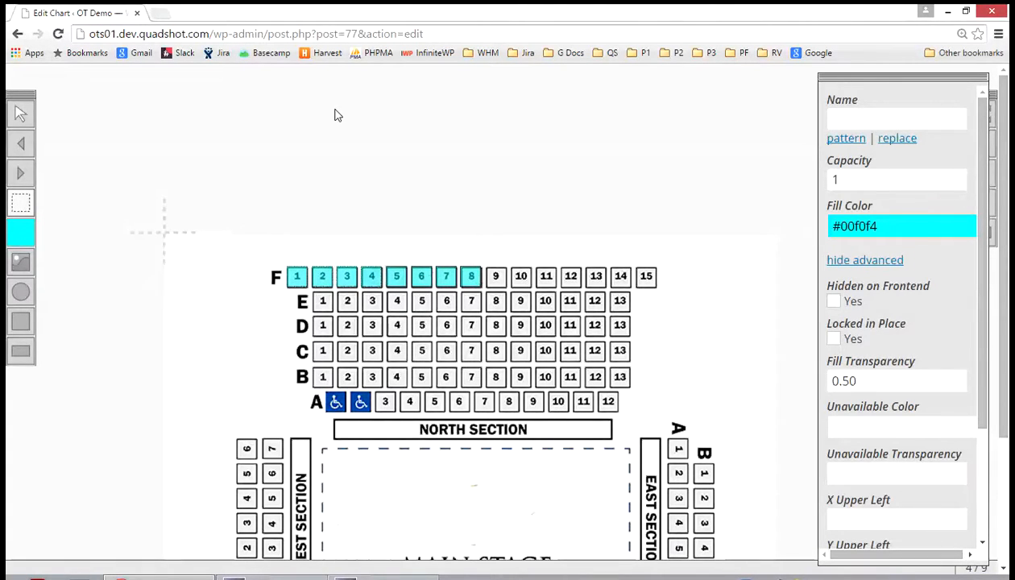
key(ctrl+v)
key(Right)
key(Right)
key(Right)
key(Right)
key(Right)
key(Right)
key(Right)
key(Right)
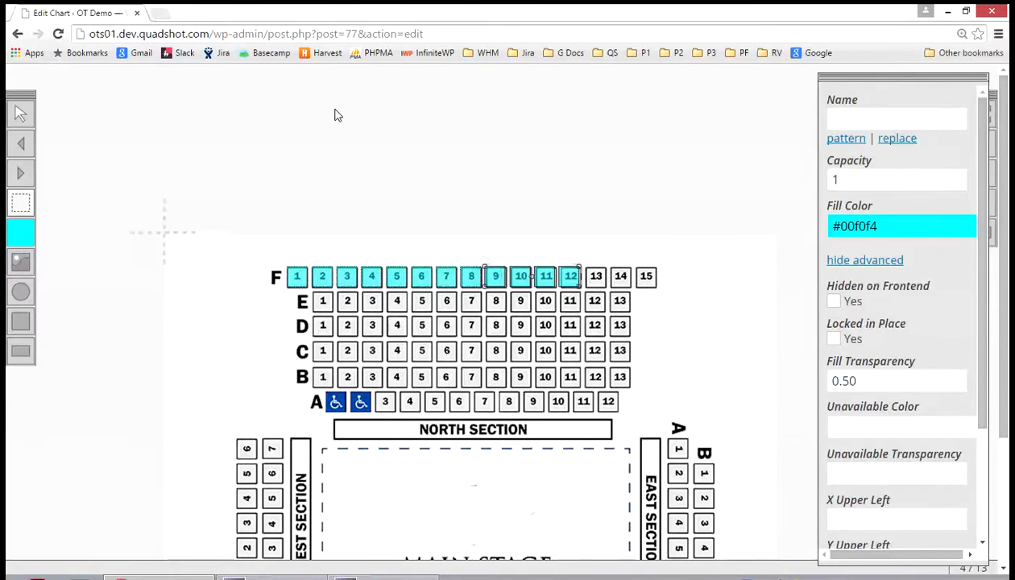
key(Right)
key(Right)
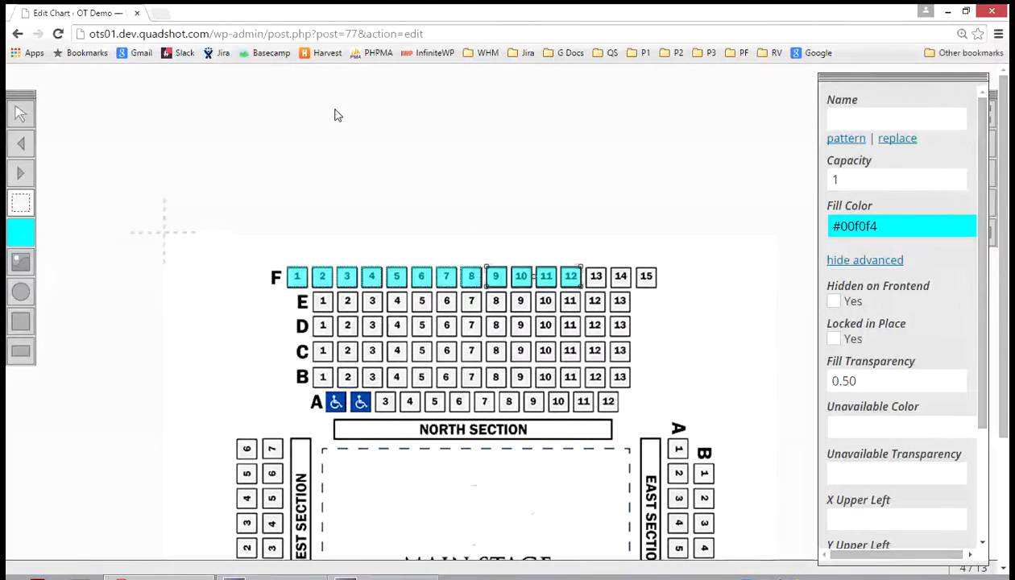
Paste another set of four seat squares, aligning three over row F seats 13 to 15 and leaving one past the row's end
key(ctrl+v)
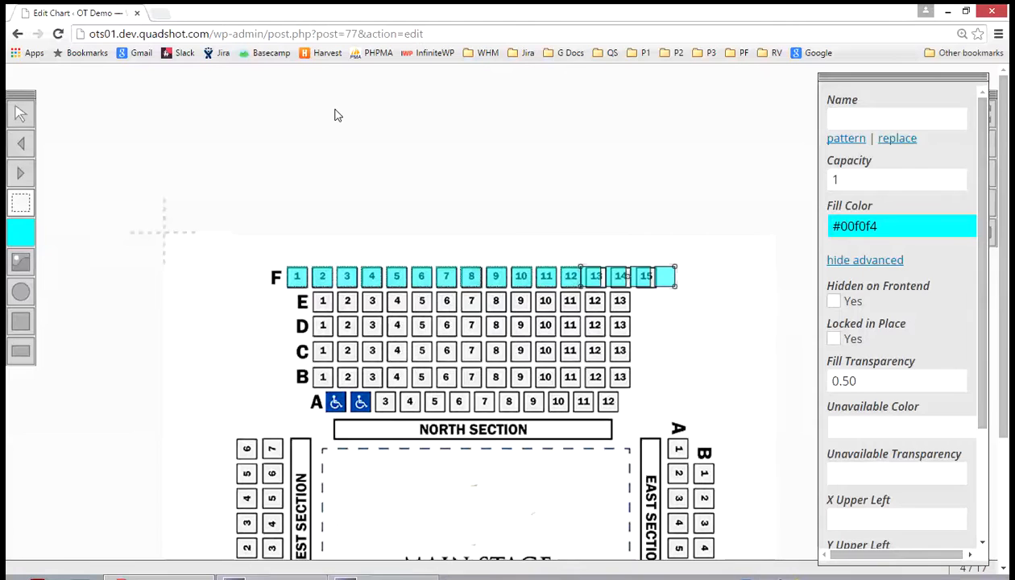
key(Right)
key(Right)
key(Right)
key(Right)
key(Right)
key(Right)
key(Right)
key(Right)
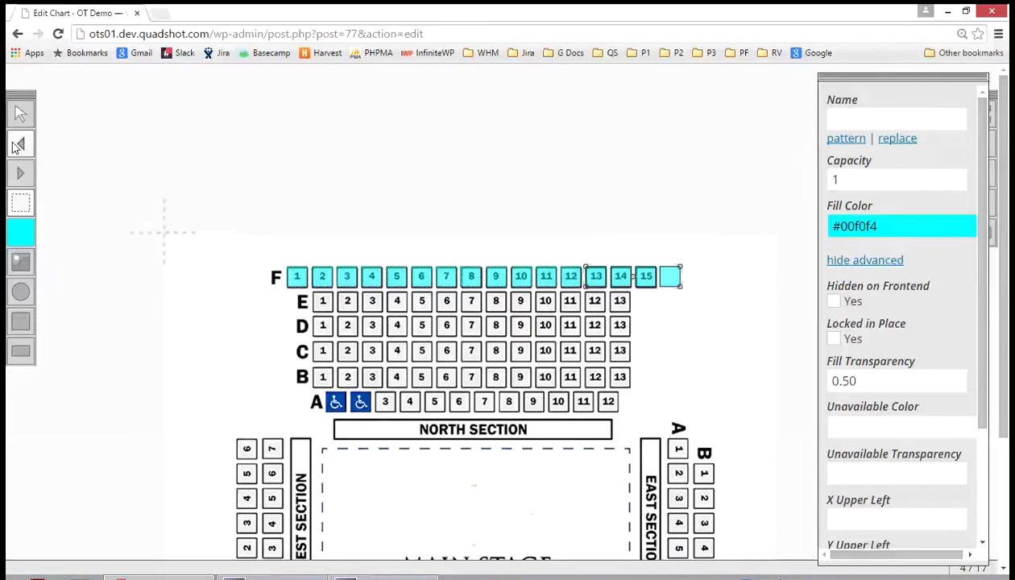
Delete the surplus square beyond seat 15 in row F
click(20, 116)
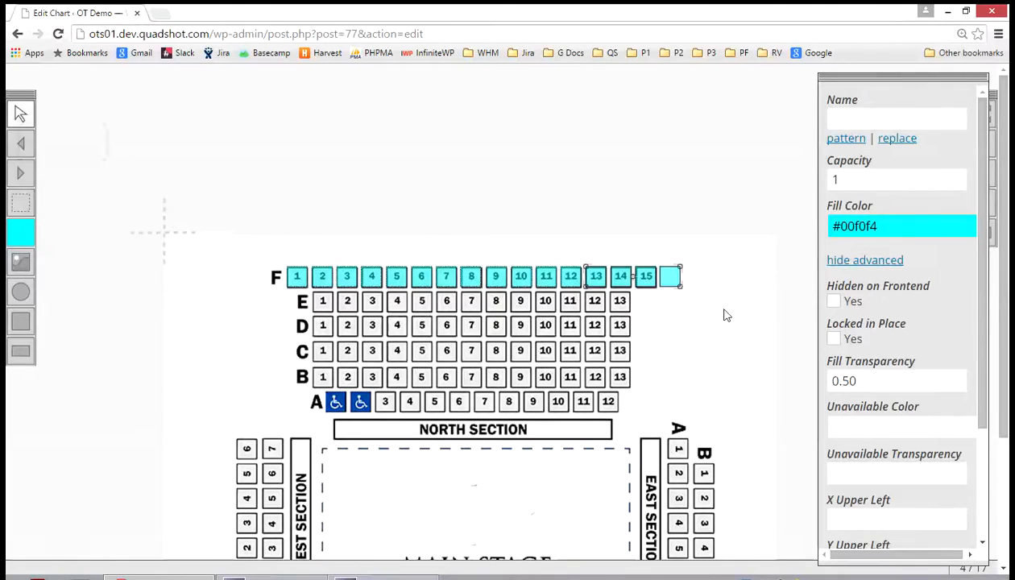
click(670, 277)
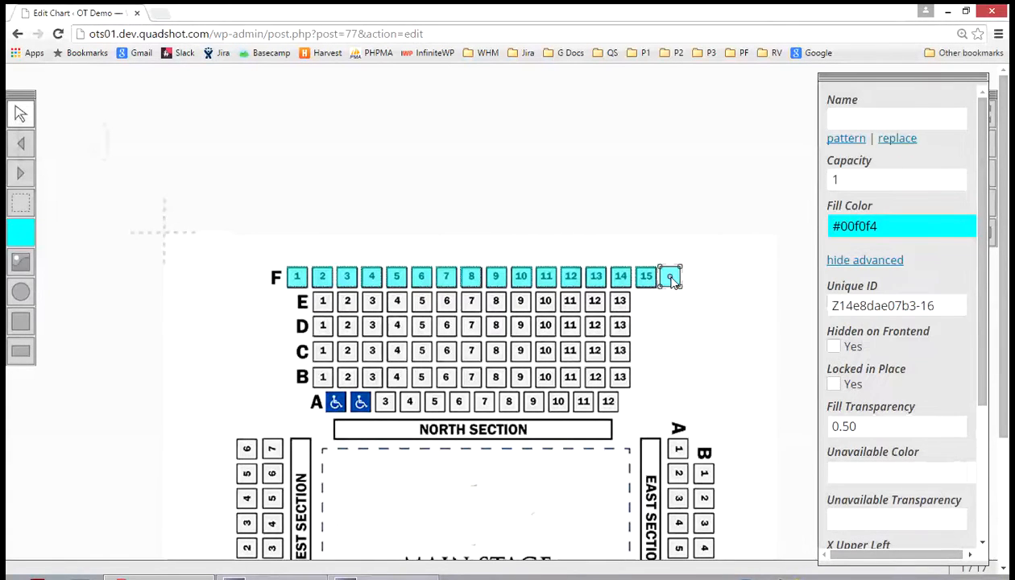
key(Delete)
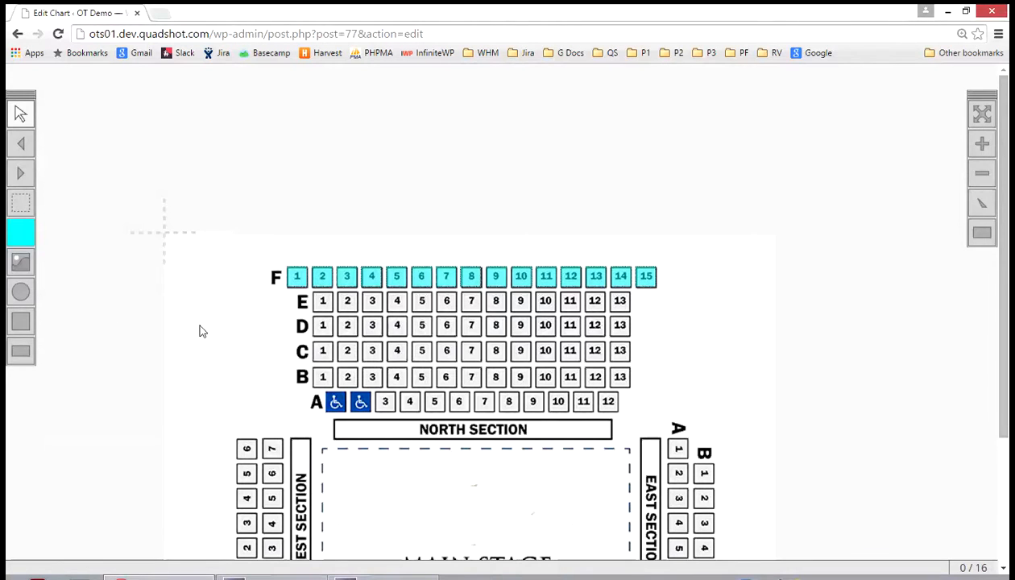
Marquee-select the squares on row F seats 2 to 14, copy them and align the copies over row E seats 1 to 13
click(11, 205)
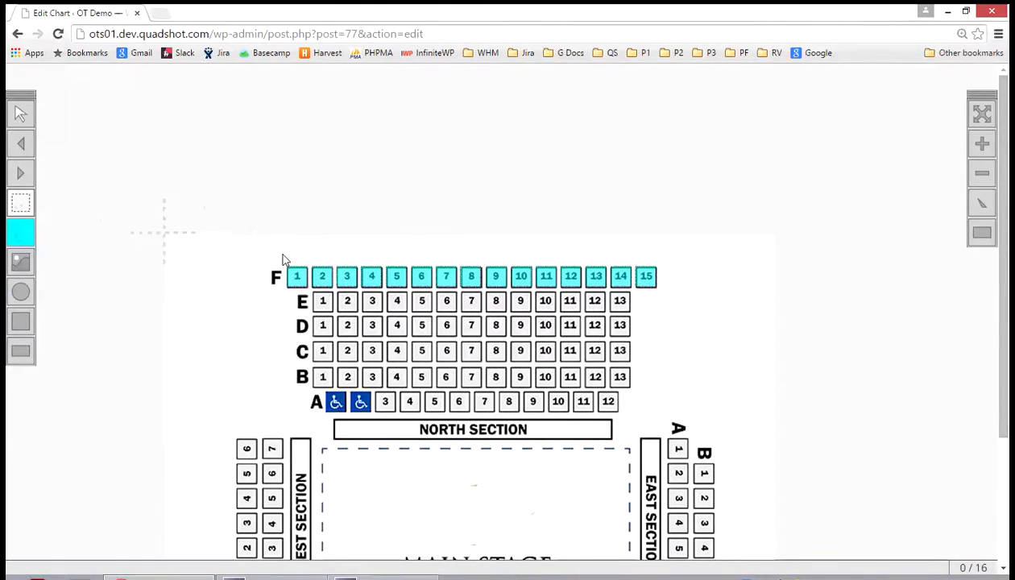
drag(314, 265, 633, 301)
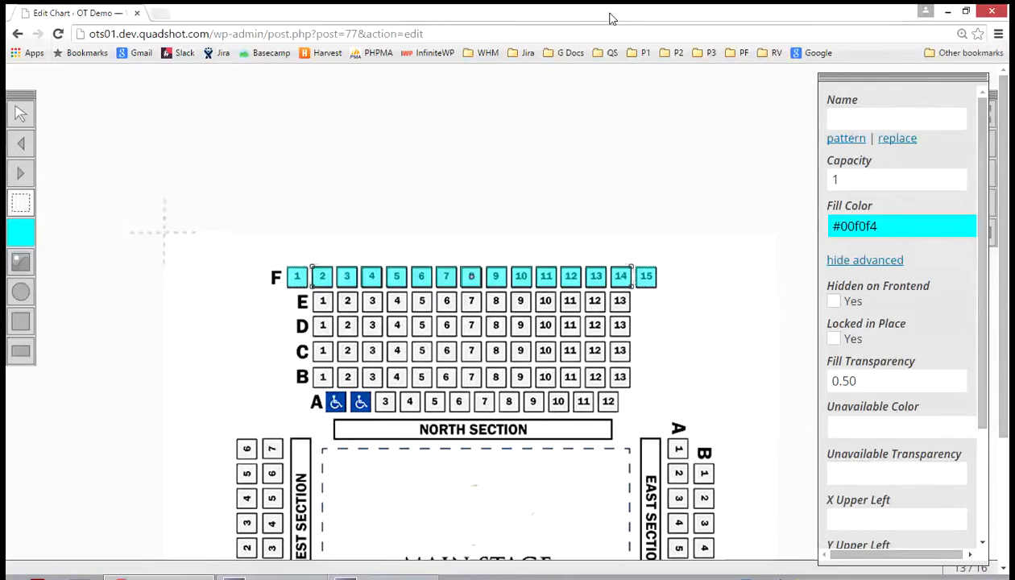
key(ctrl+v)
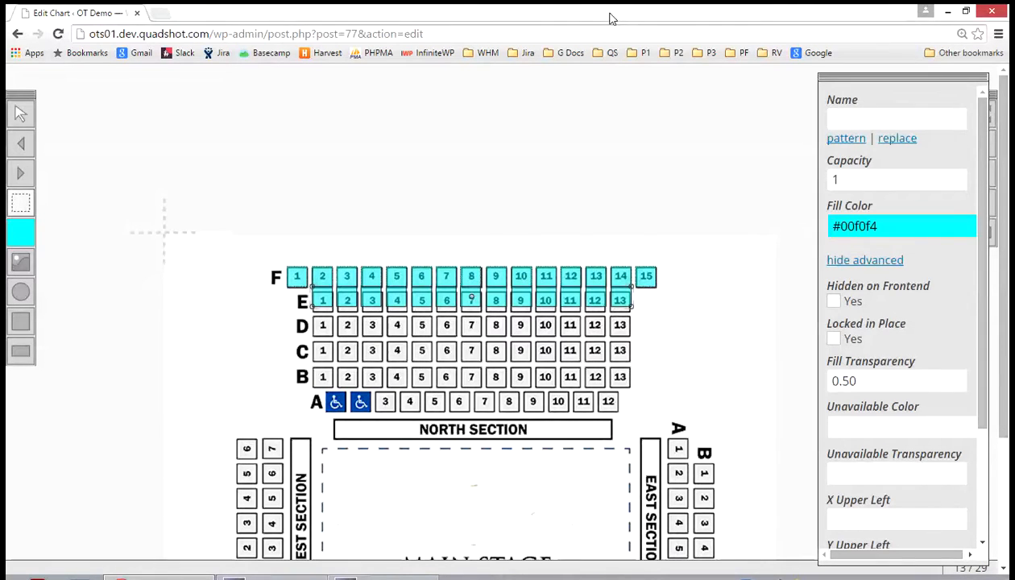
key(Down)
key(Down)
key(Down)
key(Down)
key(Down)
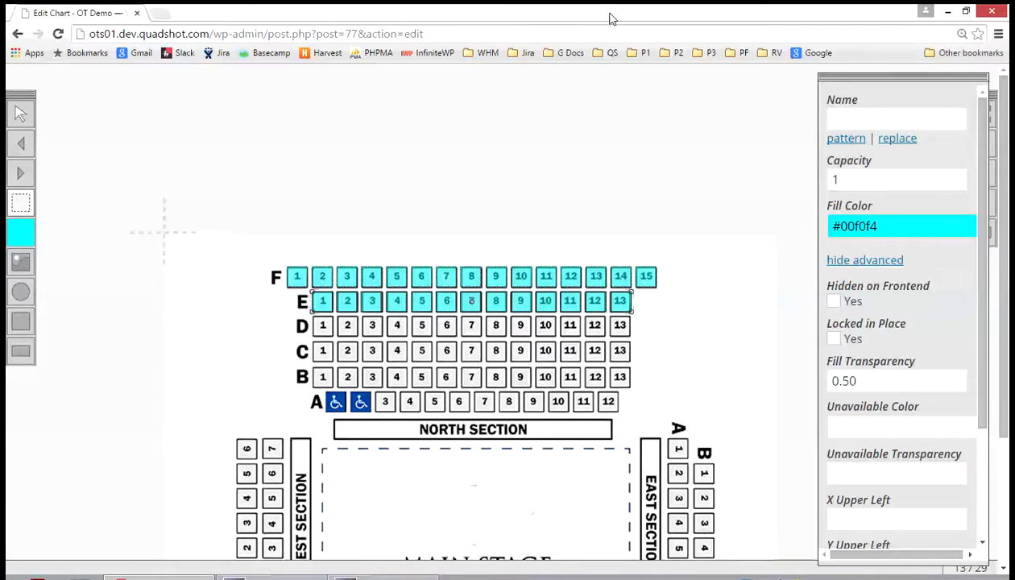
Paste another set of thirteen seat squares and align it over seats 1 to 13 of row D
key(Escape)
key(ctrl+v)
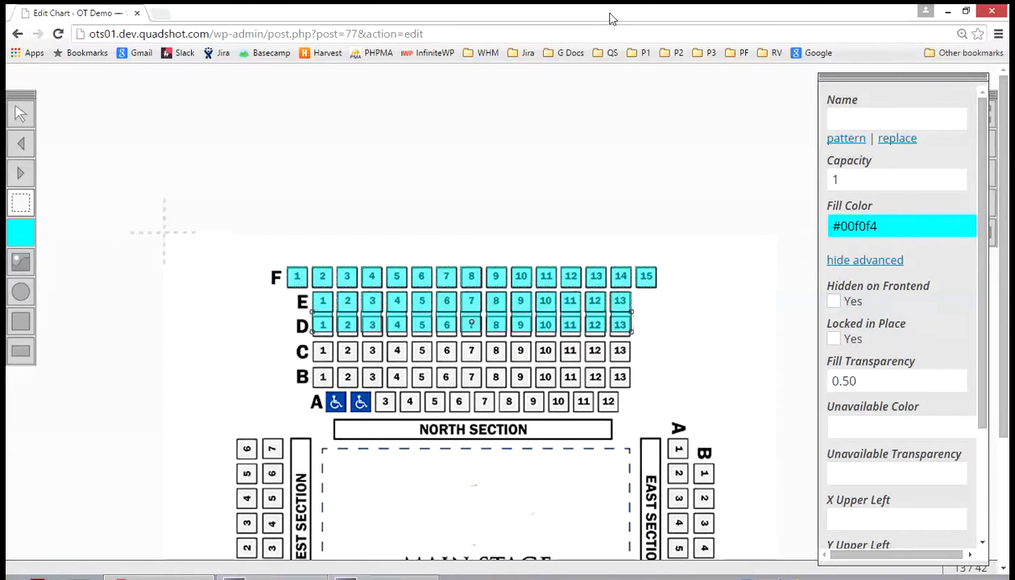
key(Down)
key(Down)
key(Down)
key(Down)
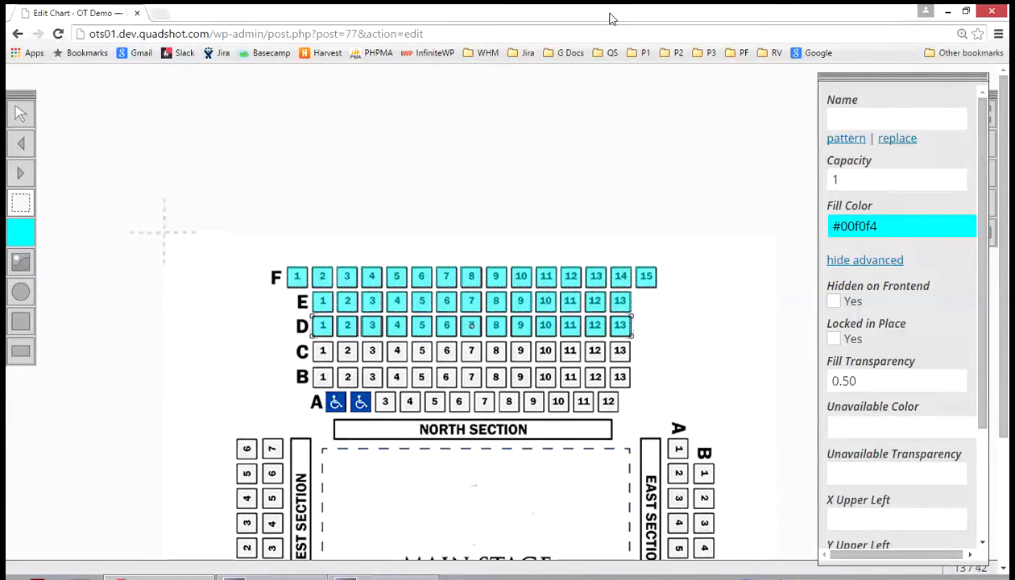
Paste two more sets of thirteen seat squares, placing one over row C and aligning the other over row B
key(Escape)
key(ctrl+v)
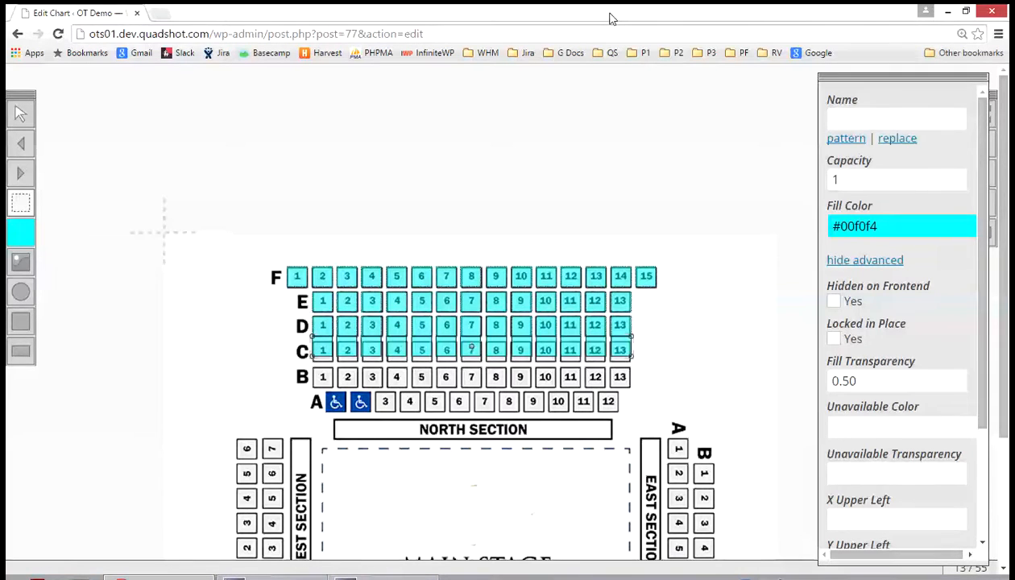
key(Down)
key(Down)
key(Down)
key(Down)
key(Down)
key(Down)
key(Down)
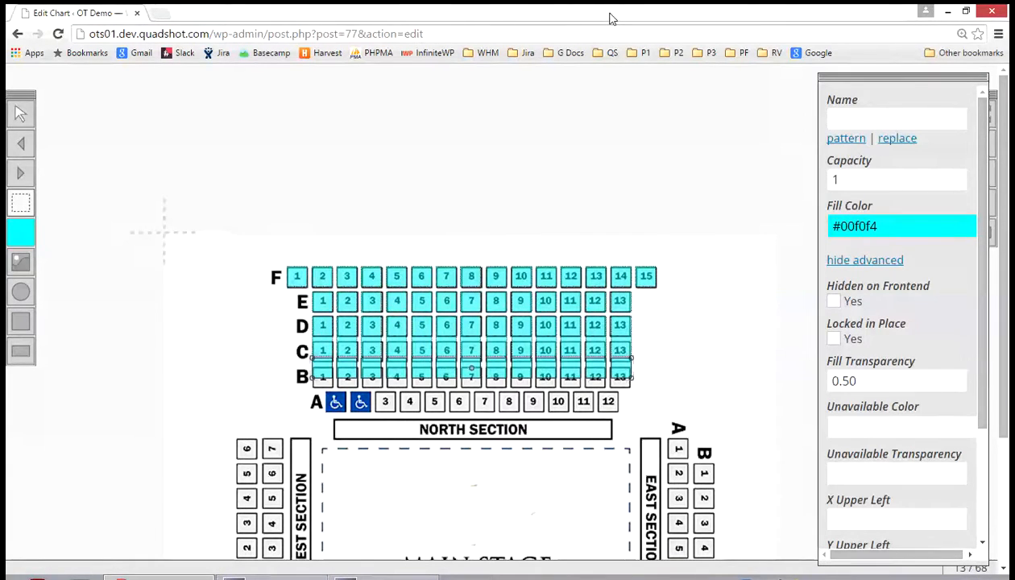
key(Down)
key(Down)
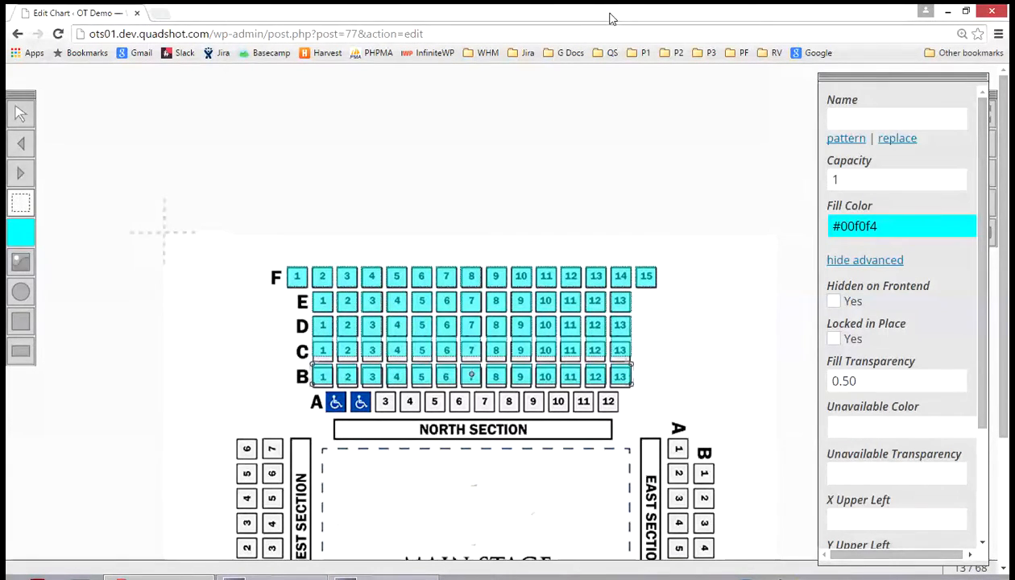
key(Down)
key(Down)
key(Down)
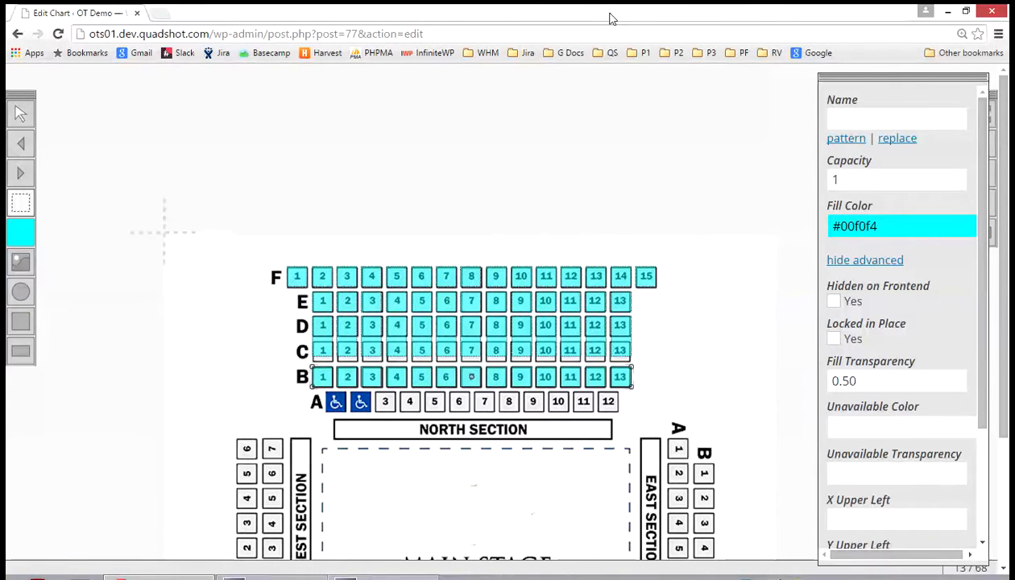
Paste another set of thirteen seat squares, aligning twelve over row A seats 1 to 12 and leaving one past the row's end
key(ctrl+v)
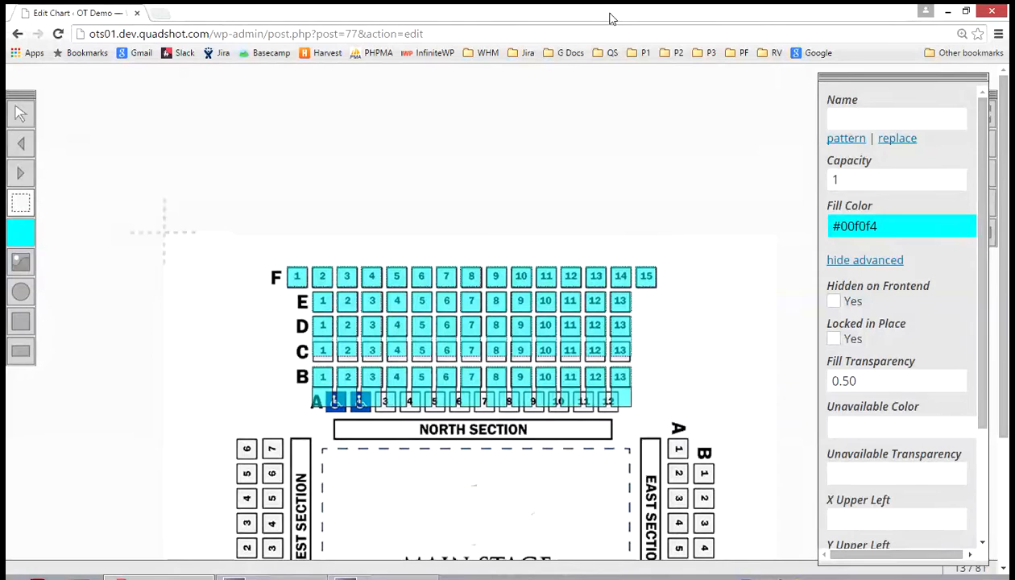
key(Down)
key(Down)
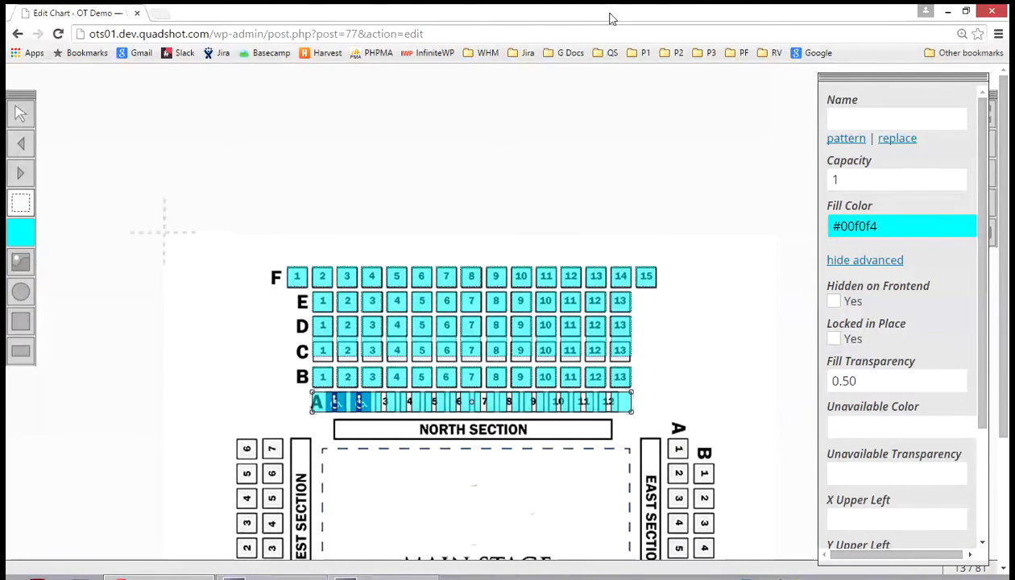
key(Right)
key(Right)
key(Right)
key(Right)
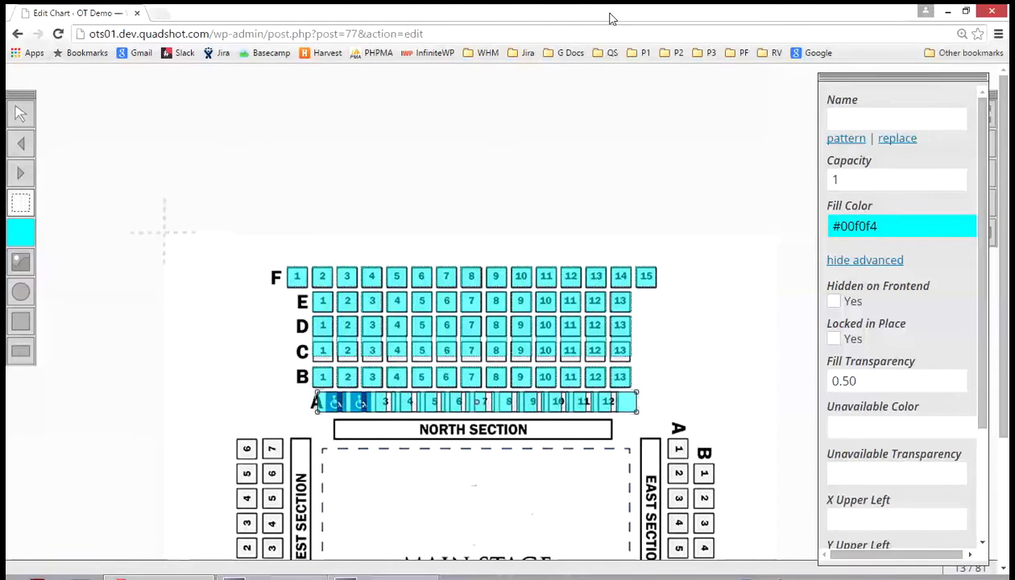
key(Right)
key(Right)
key(Right)
key(Right)
key(Right)
key(Right)
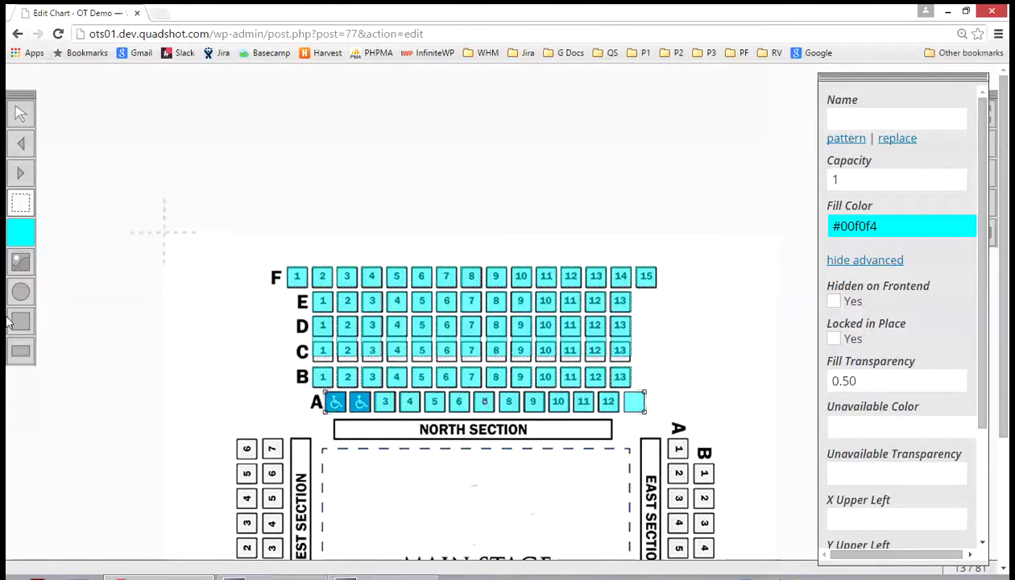
Delete the surplus square beyond seat 12 in row A
click(19, 114)
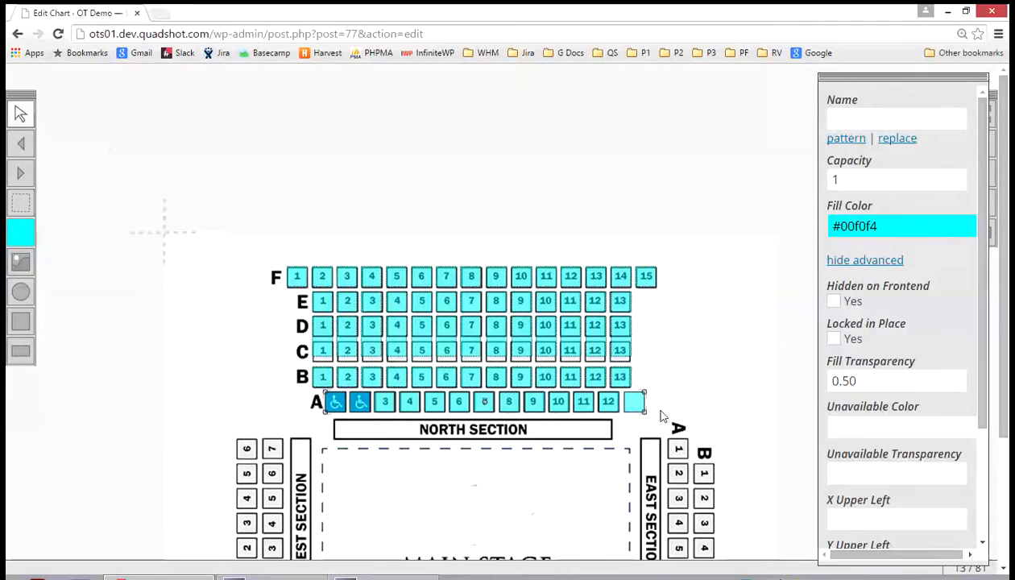
click(636, 404)
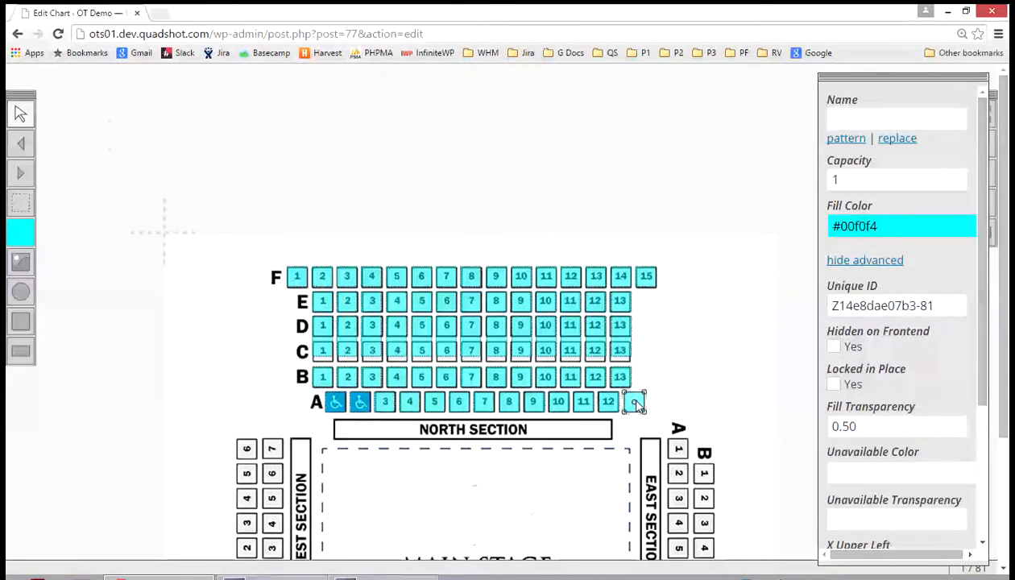
key(Delete)
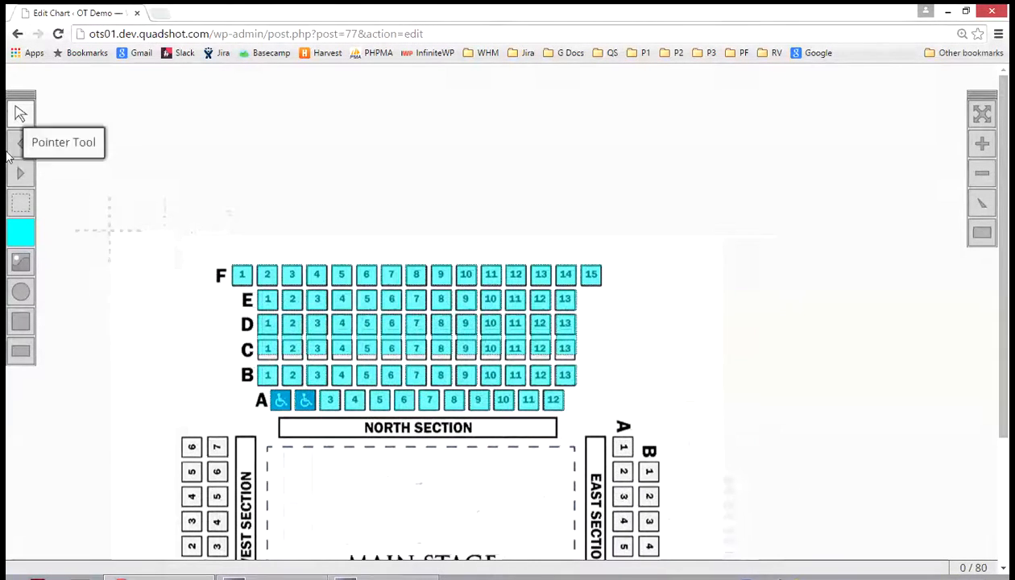
Marquee-select the thirteen seat squares on row C
click(21, 205)
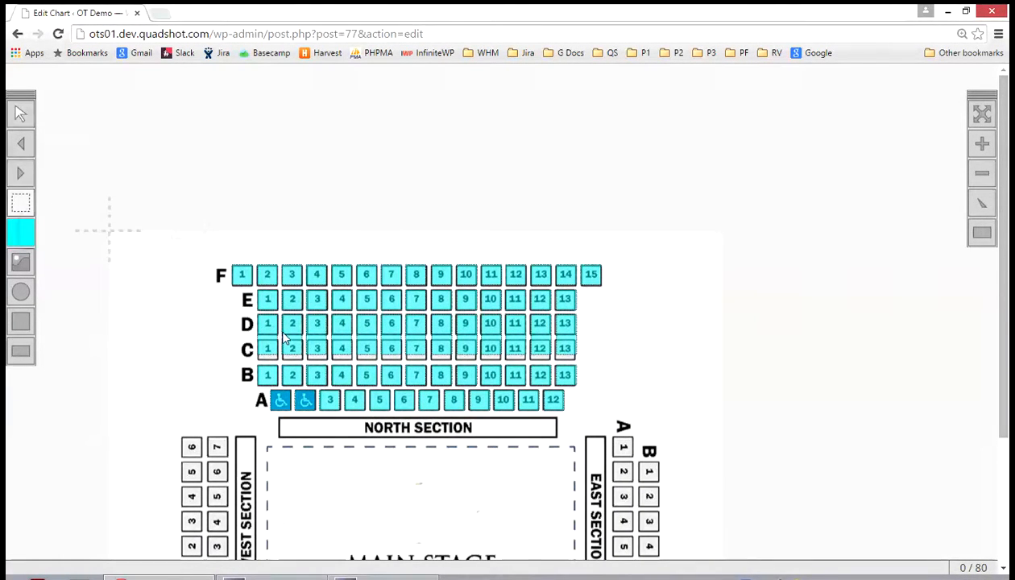
drag(219, 343, 582, 352)
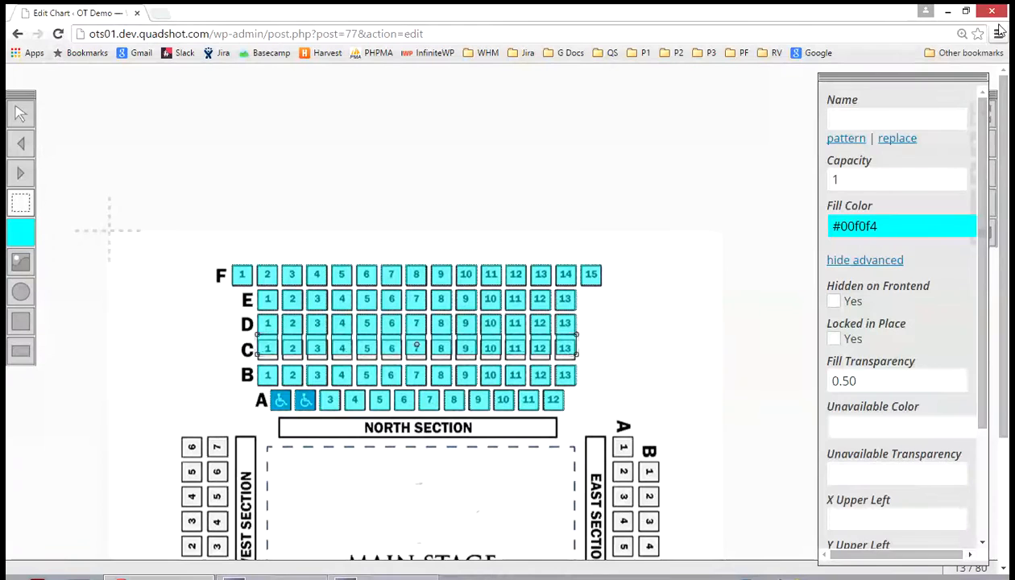